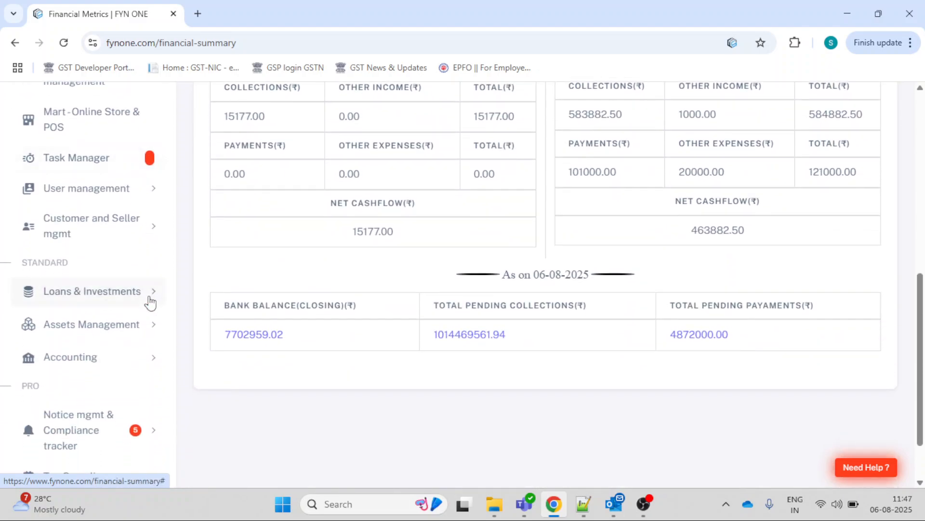
Step: Open the Compliance Tracker page and show the Compliance Master list
scroll(149, 302, "down", 2)
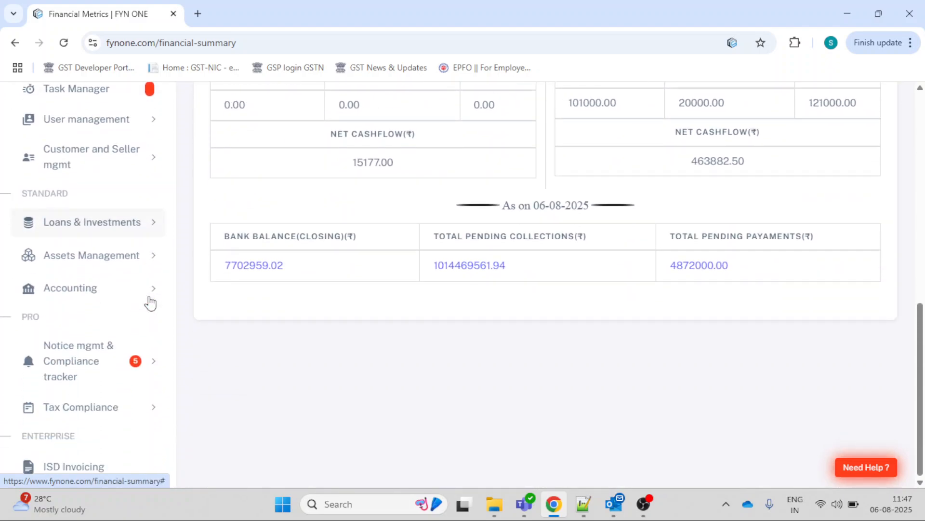
left_click(91, 361)
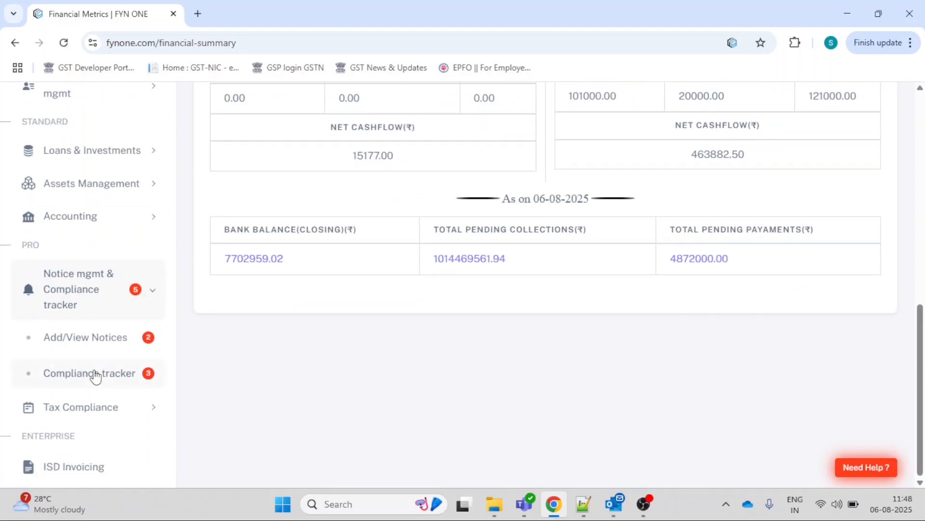
left_click(96, 374)
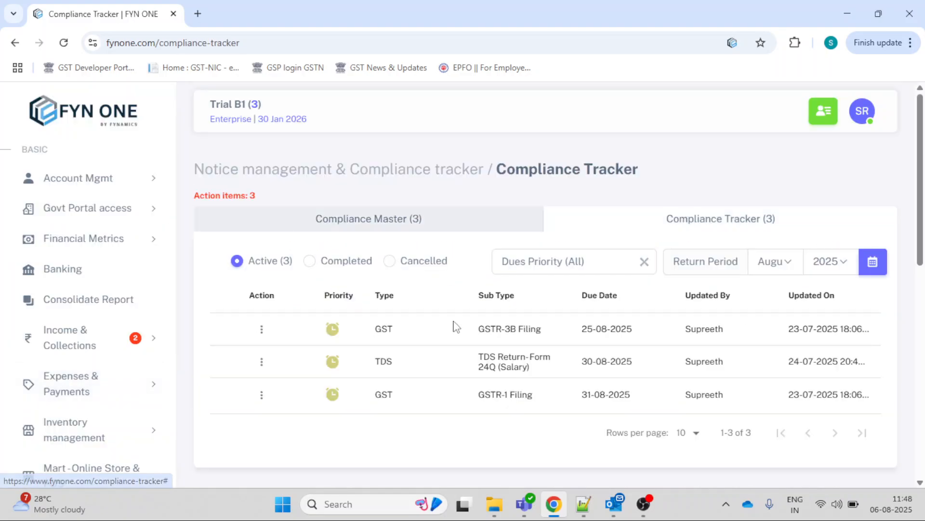
left_click(480, 221)
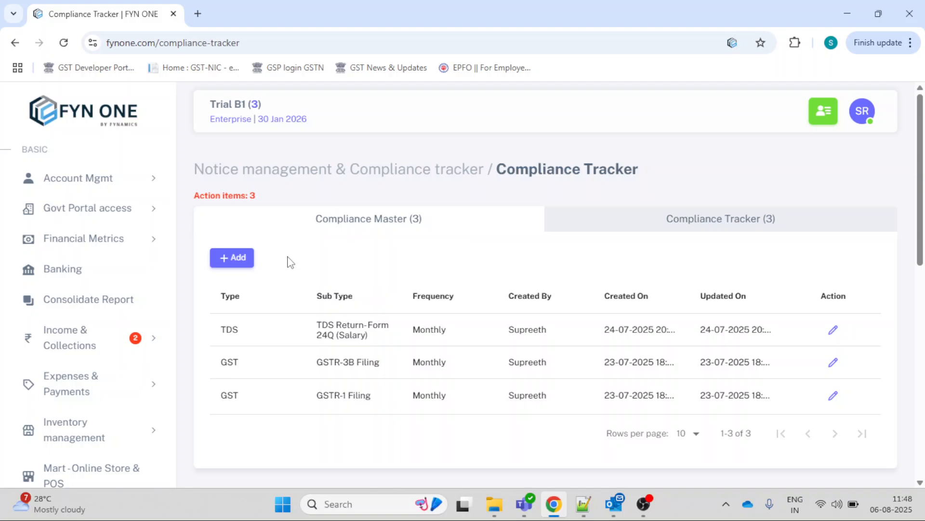
Step: Start a new compliance master with compliance type Income Tax and sub type Advance Tax
left_click(251, 259)
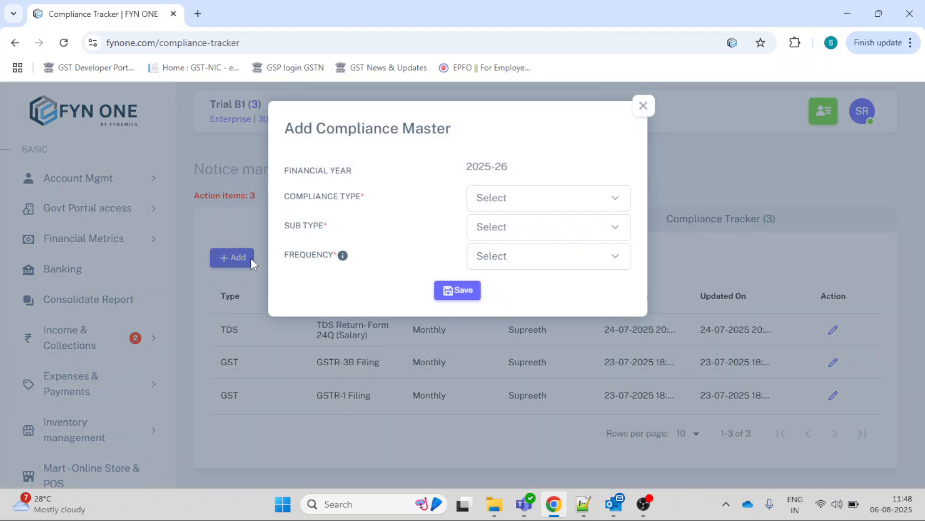
left_click(492, 196)
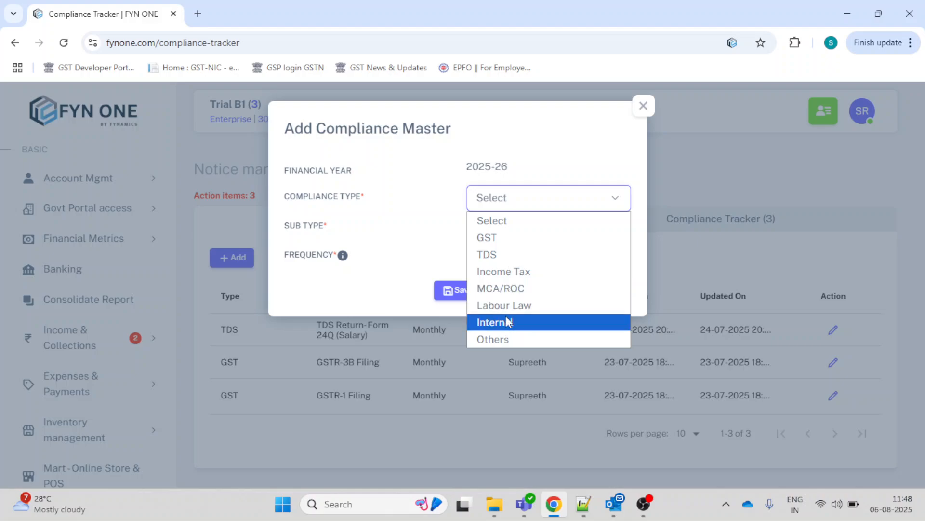
left_click(501, 274)
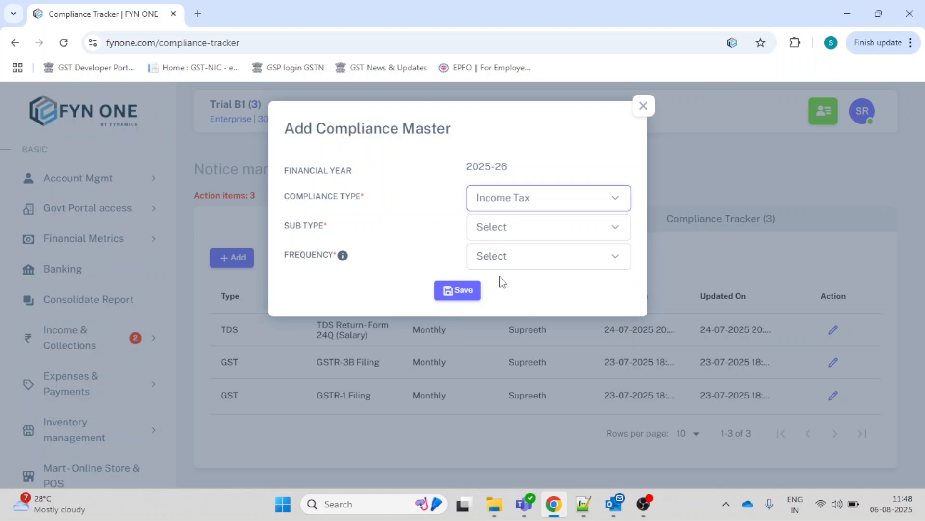
left_click(495, 232)
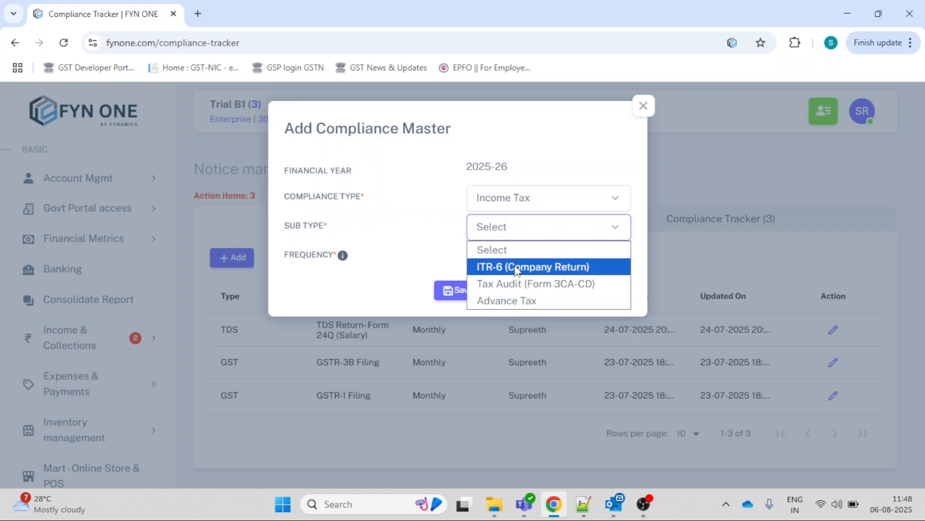
left_click(524, 300)
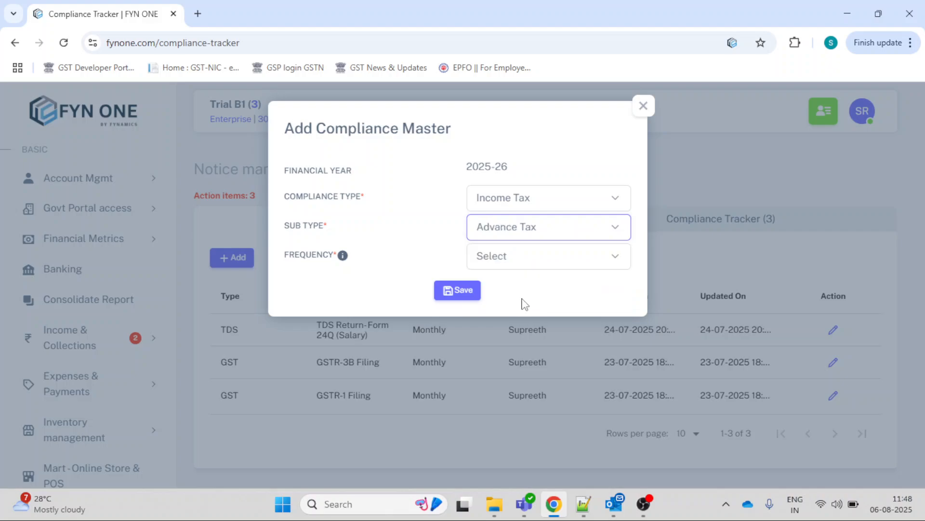
Step: Set the compliance master's frequency to Fixed Dates and pick 04/09/2025 as a custom date
left_click(511, 264)
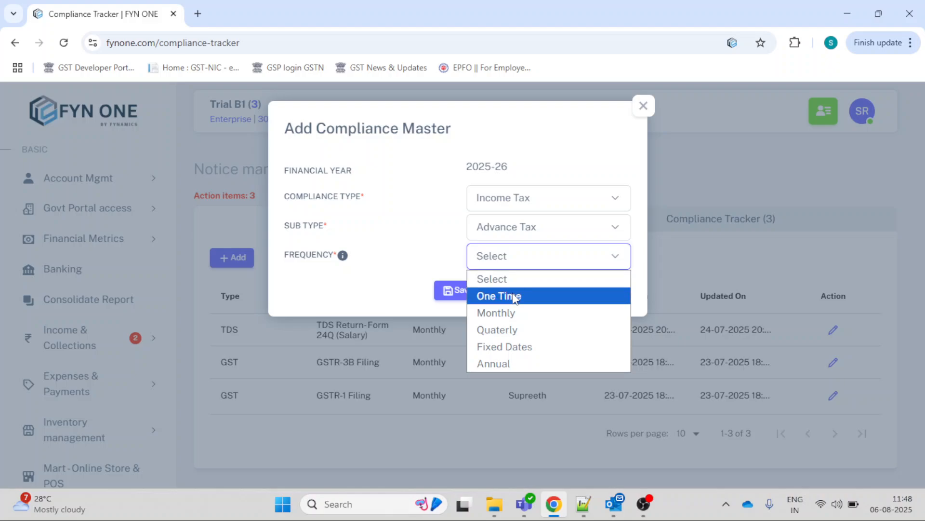
left_click(514, 347)
left_click(498, 291)
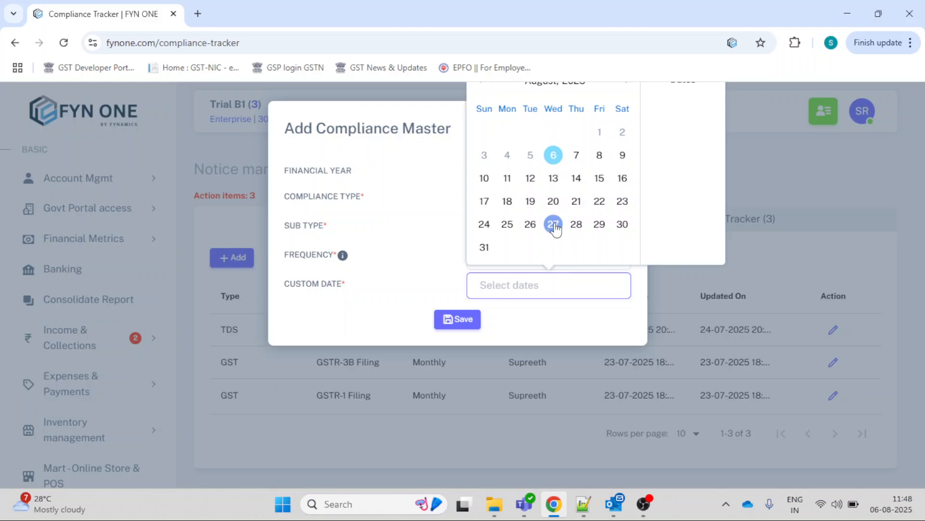
left_click(626, 84)
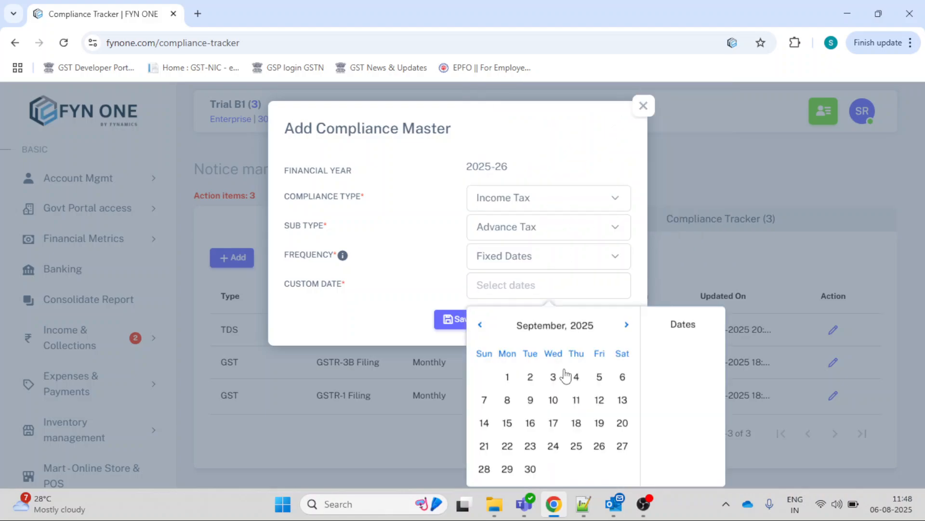
left_click(577, 378)
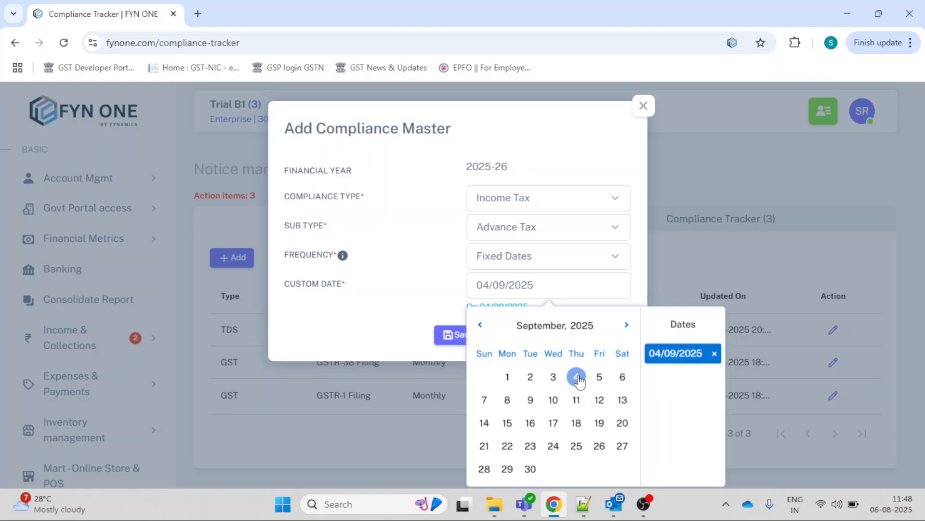
Step: Add 04/12/2025 as a second custom date for the fixed-dates frequency
left_click(627, 325)
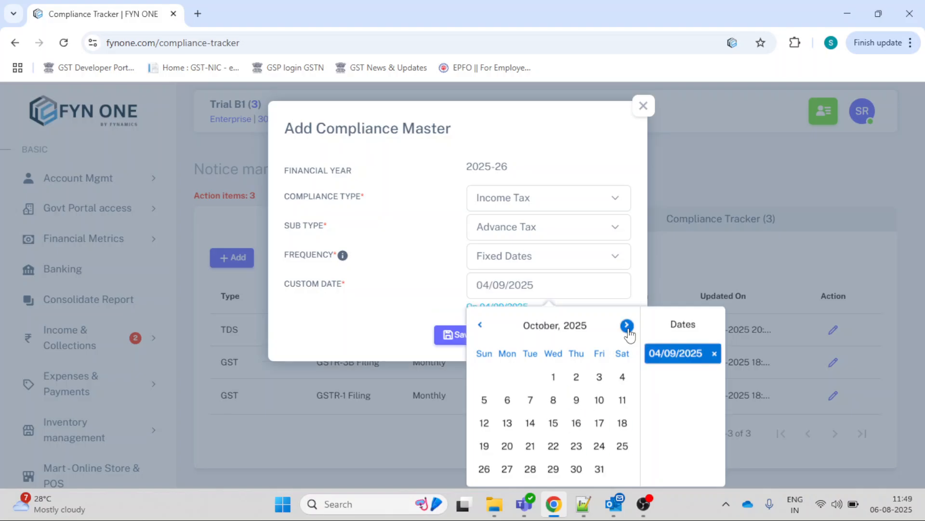
left_click(630, 331)
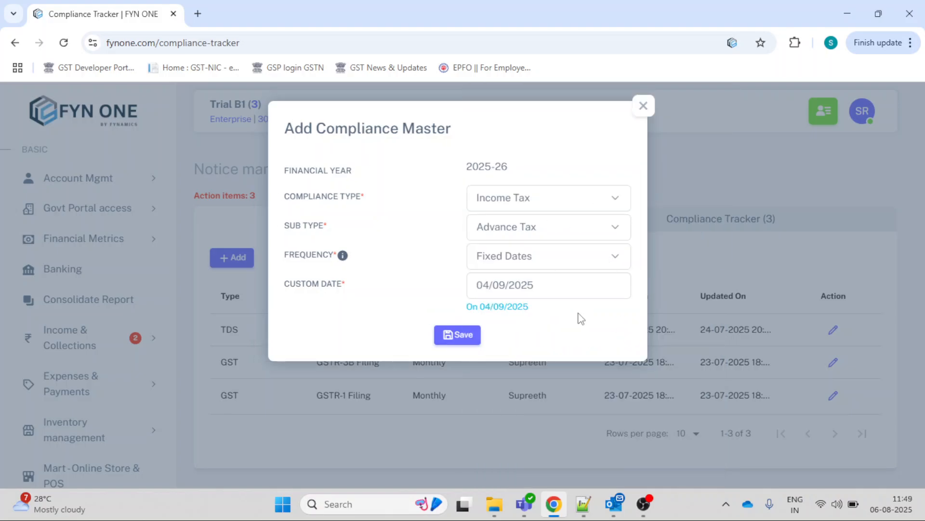
left_click(571, 289)
left_click(627, 326)
left_click(627, 326)
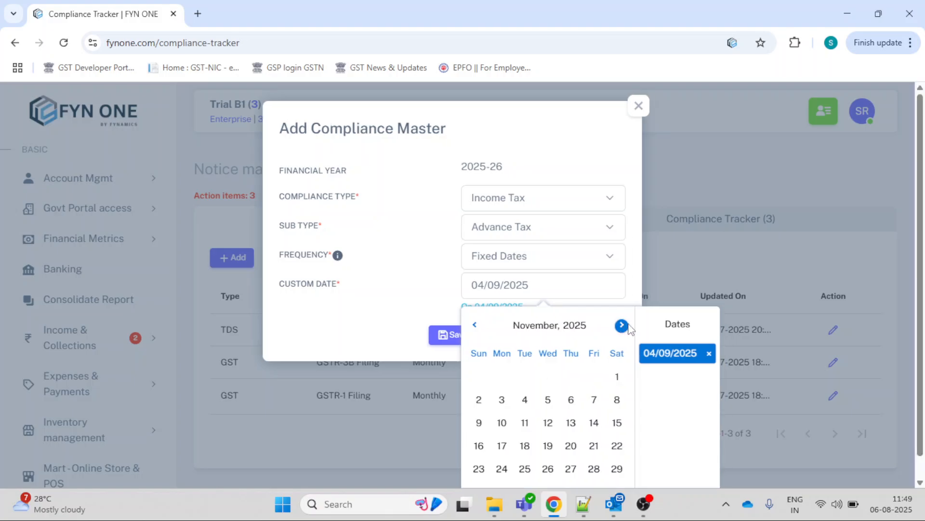
left_click(627, 85)
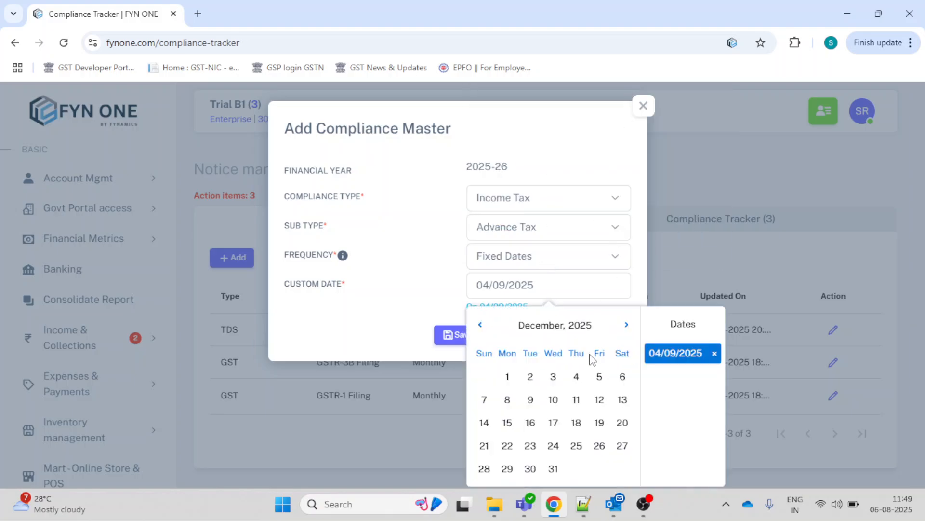
left_click(583, 377)
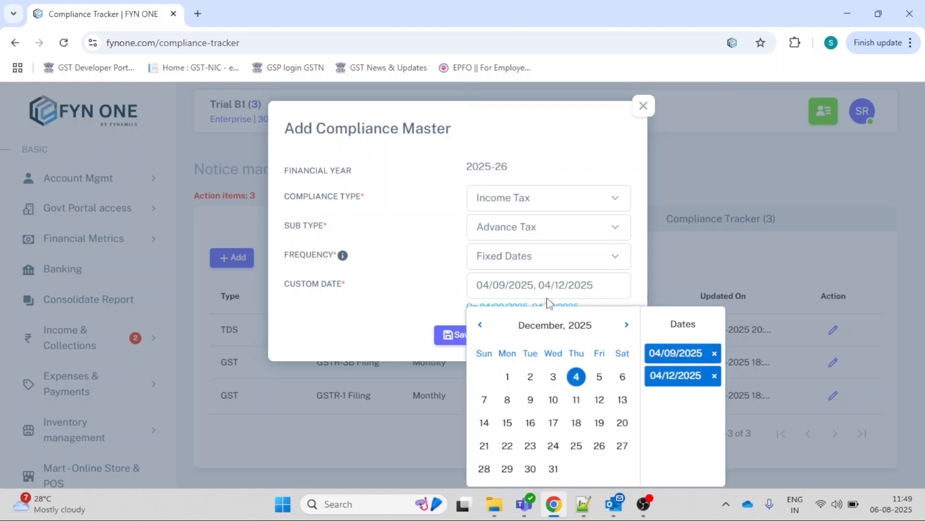
left_click(438, 282)
left_click(597, 280)
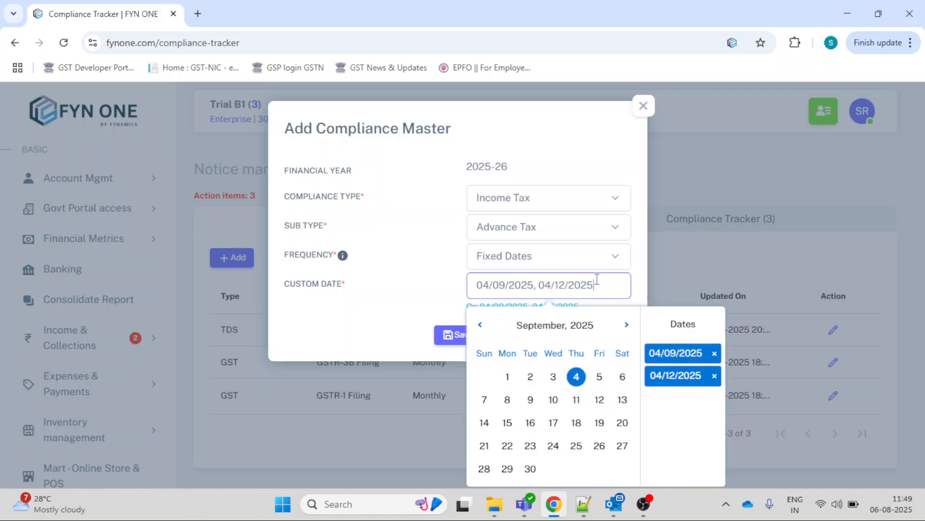
Step: Switch the compliance master's frequency to One Time and check the calendar for its due date
left_click(574, 261)
left_click(536, 296)
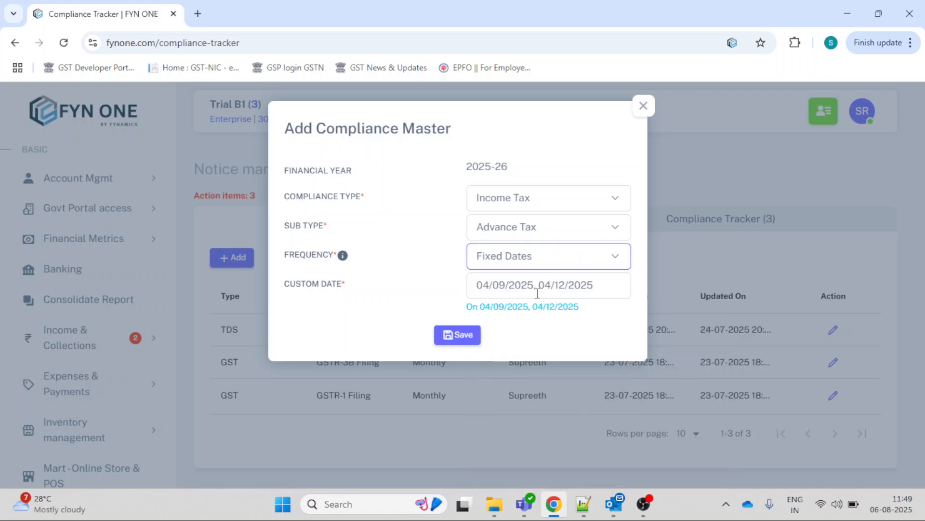
left_click(545, 286)
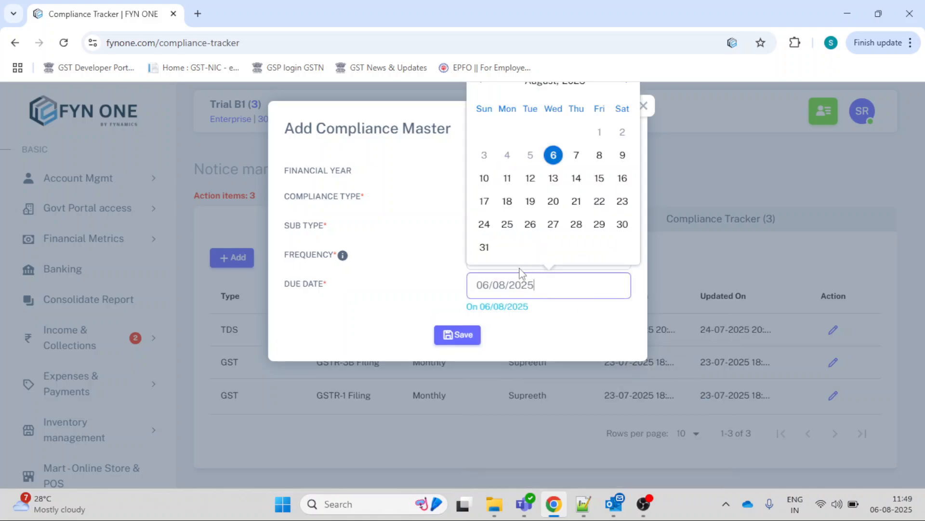
left_click(423, 276)
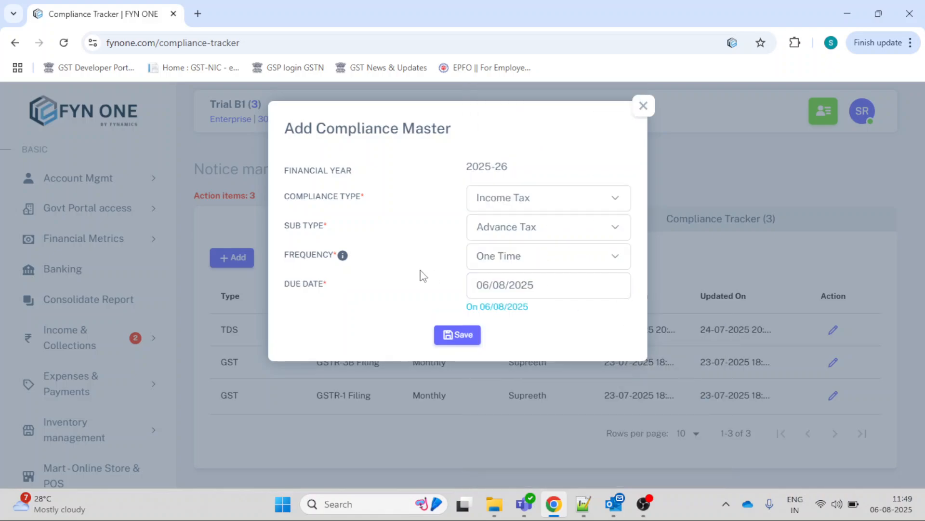
Step: Try the Monthly and Quaterly frequencies for the Advance Tax compliance master
left_click(539, 262)
left_click(534, 314)
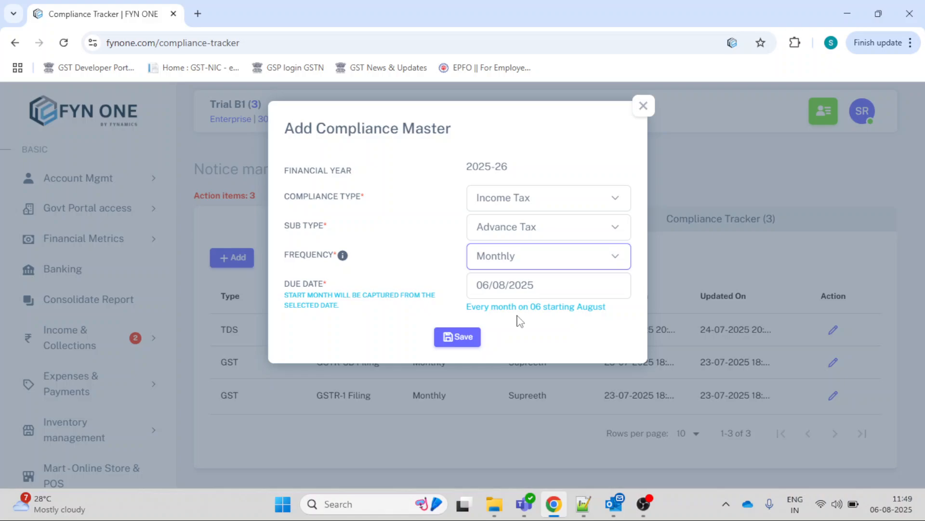
left_click(559, 252)
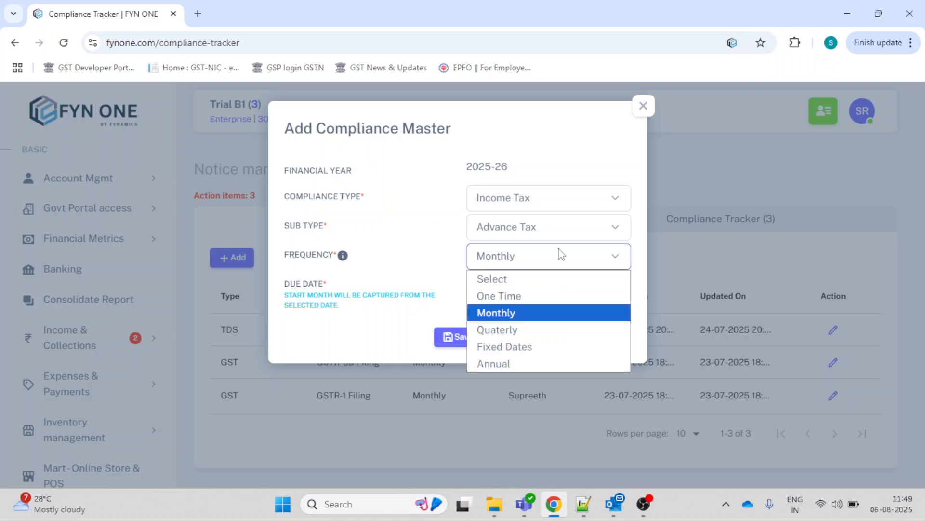
left_click(536, 327)
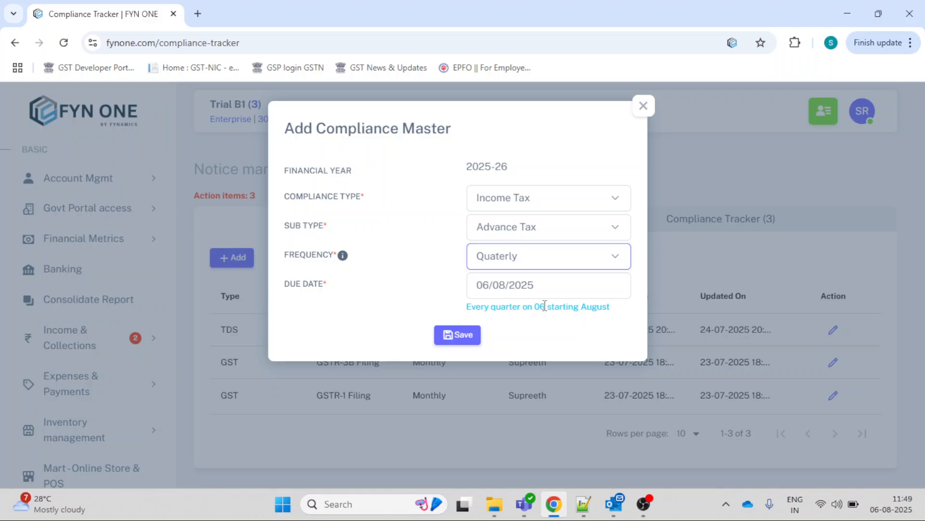
Step: Set the frequency to Annual with due date 20/08/2025 and save the Advance Tax compliance master
left_click(547, 266)
left_click(538, 362)
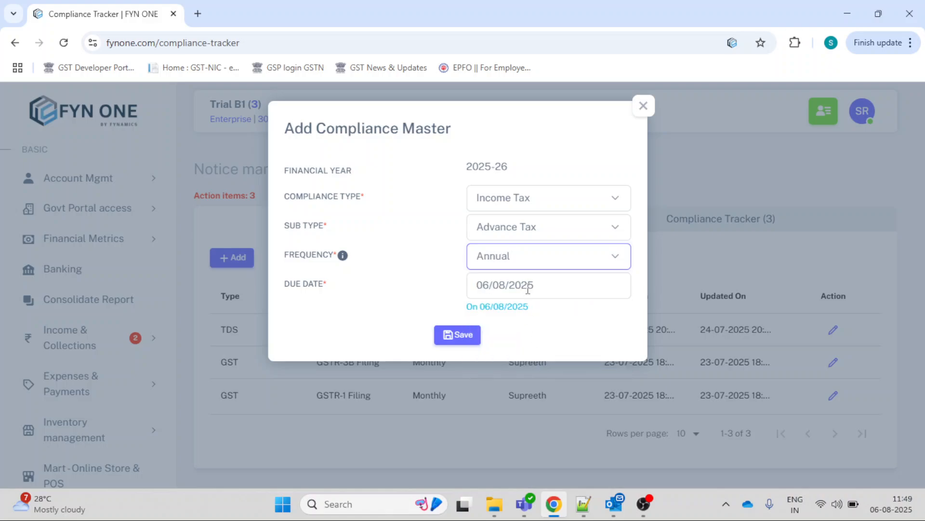
left_click(518, 263)
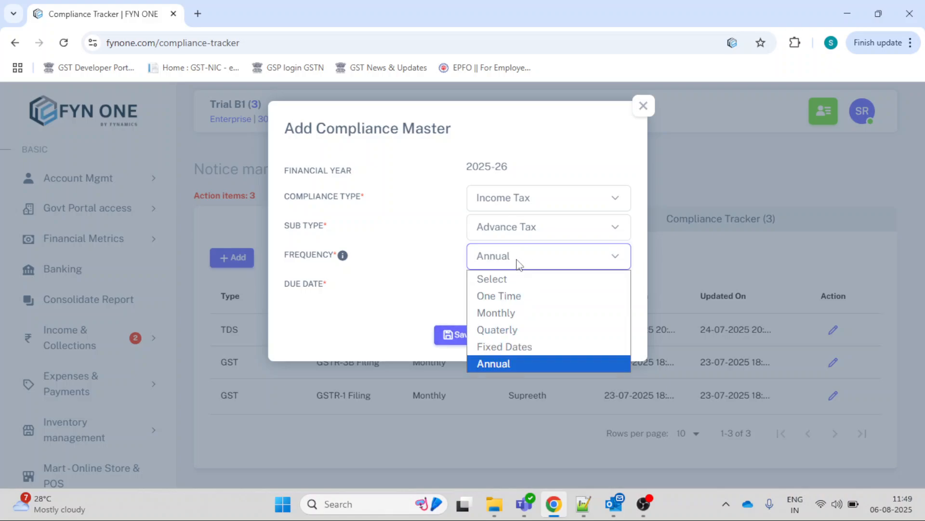
left_click(518, 263)
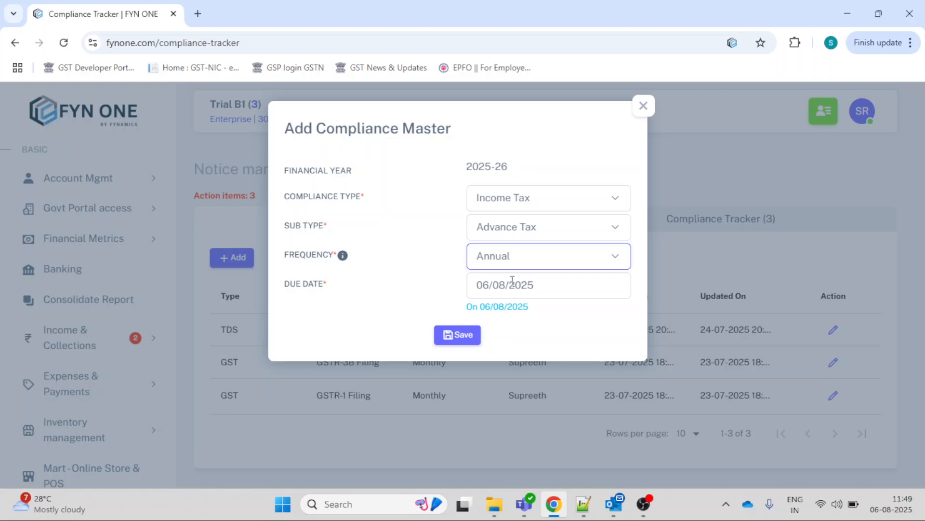
left_click(529, 282)
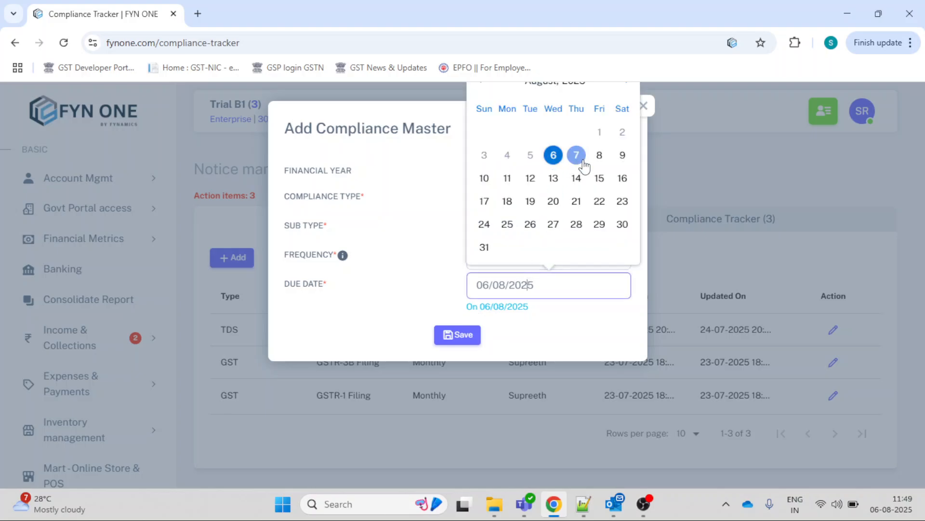
left_click(553, 201)
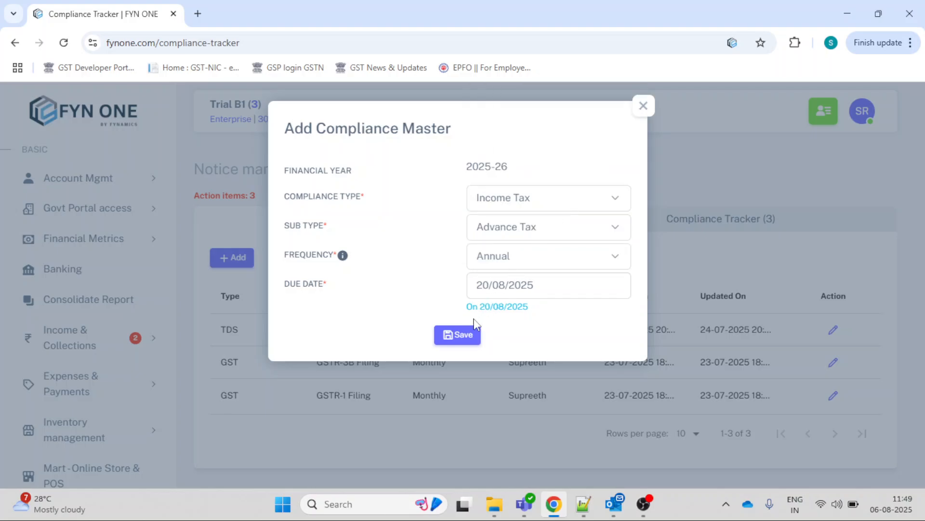
left_click(458, 336)
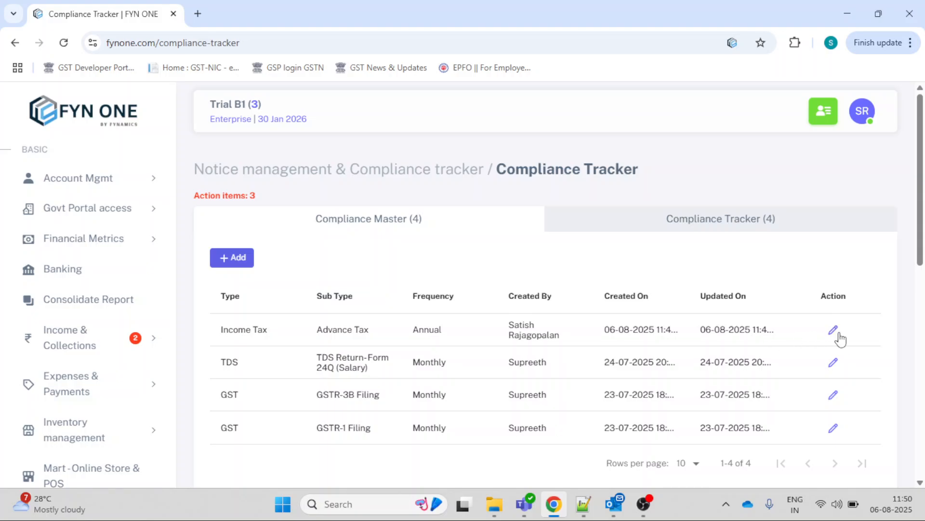
Step: Review the Mark as Complete form for the Advance Tax entry in the compliance tracker and close it without submitting
left_click(698, 230)
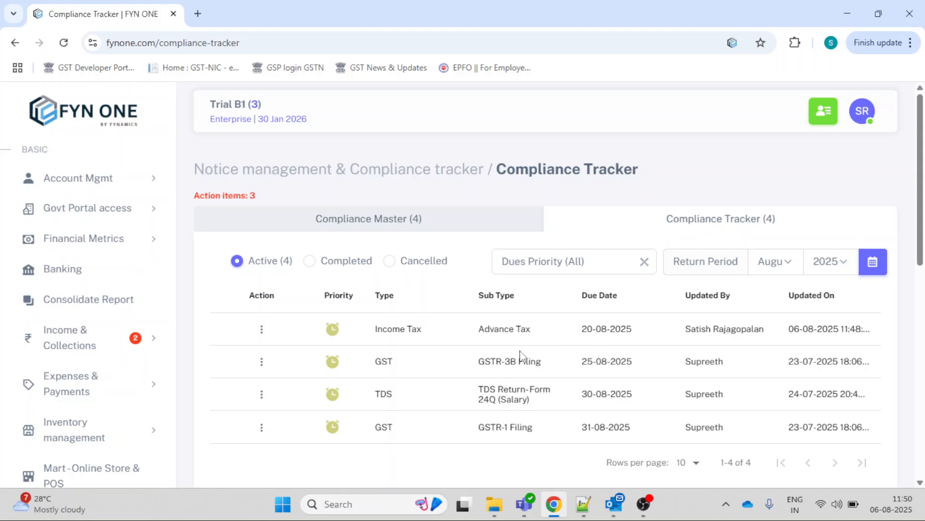
mouse_move(335, 335)
left_click(263, 329)
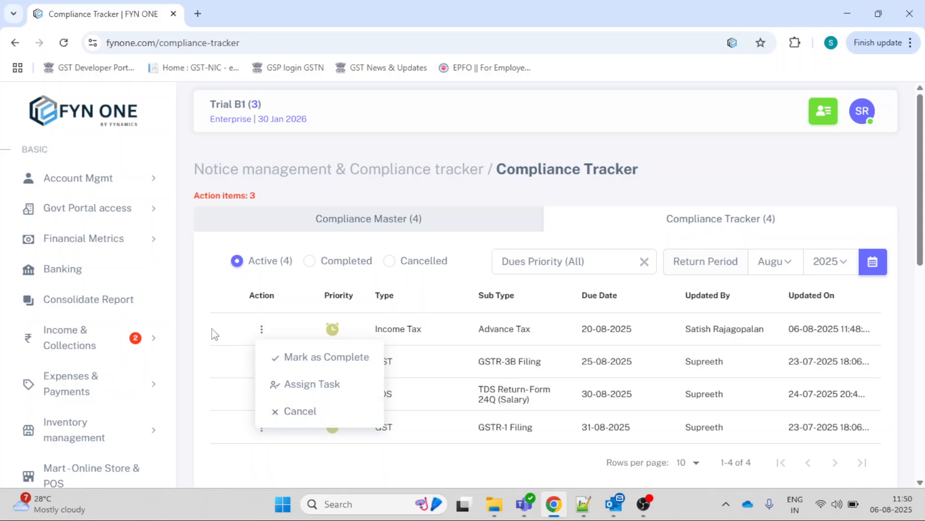
left_click(286, 357)
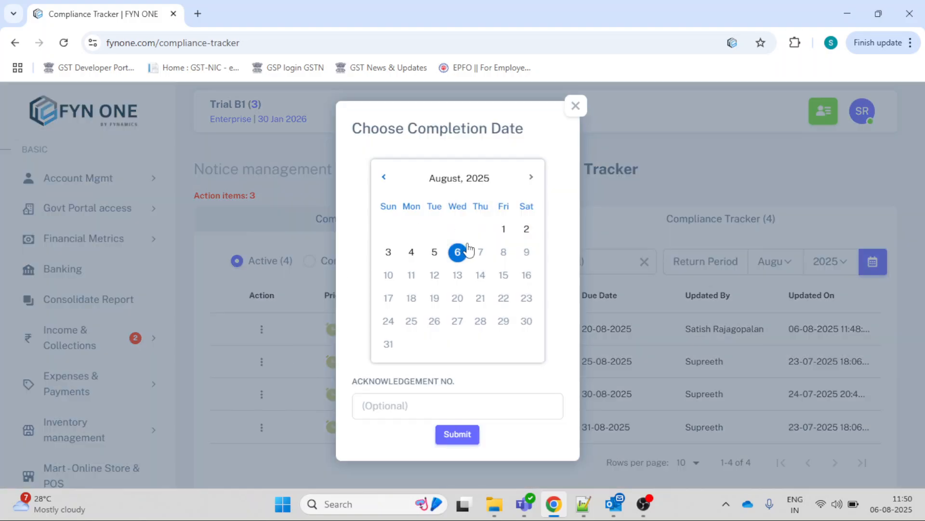
left_click(903, 324)
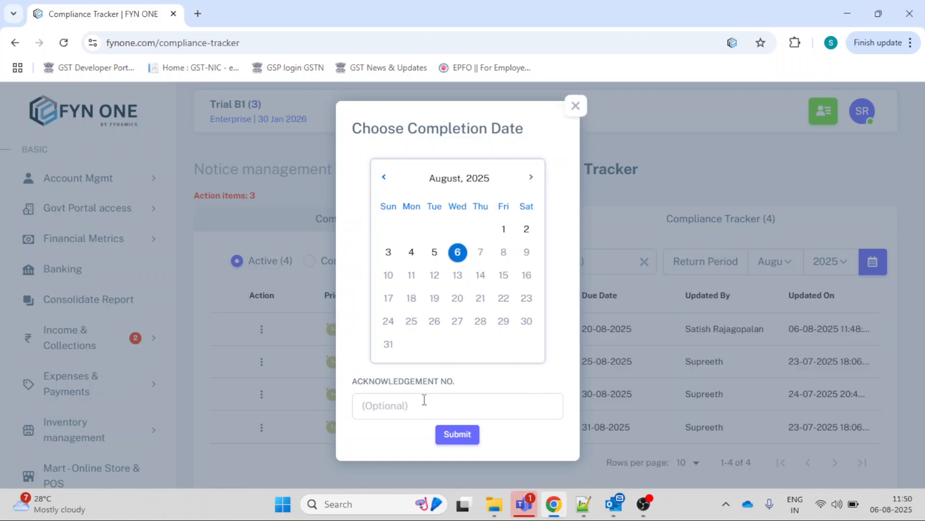
left_click(573, 112)
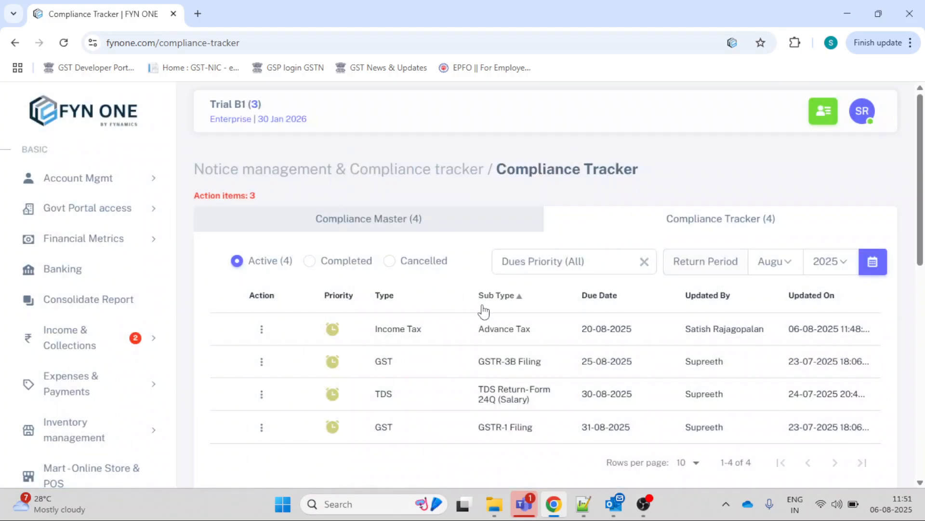
Step: Examine the compliance due dates in the calendar view for August and September 2025, and close the calendar
left_click(873, 264)
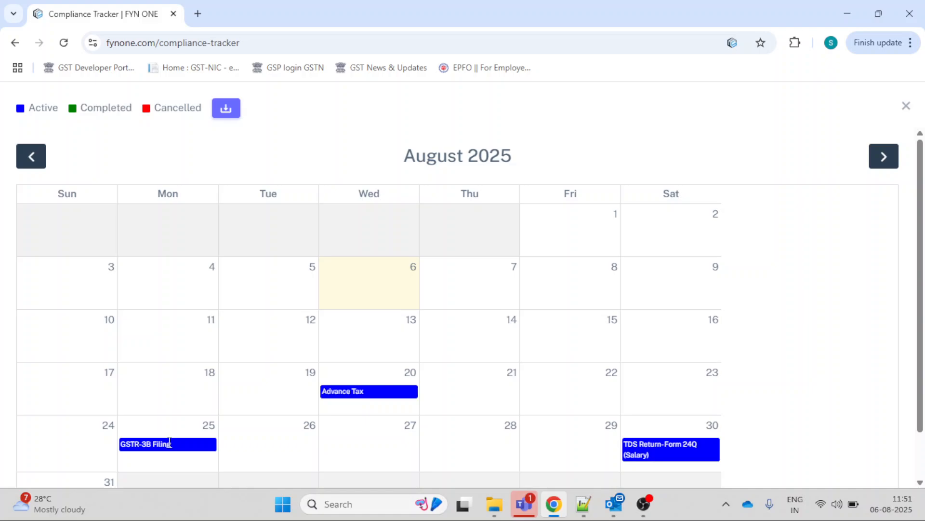
scroll(394, 408, "down", 1)
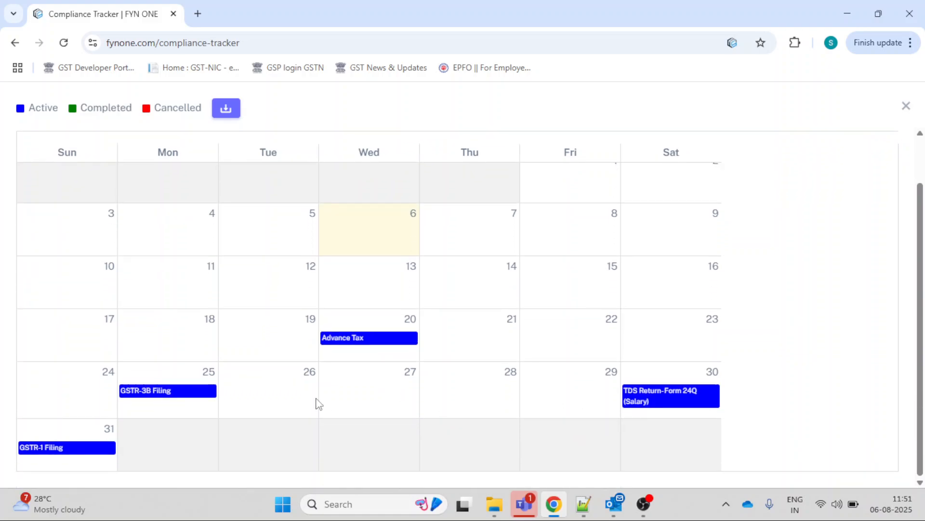
scroll(82, 424, "up", 1)
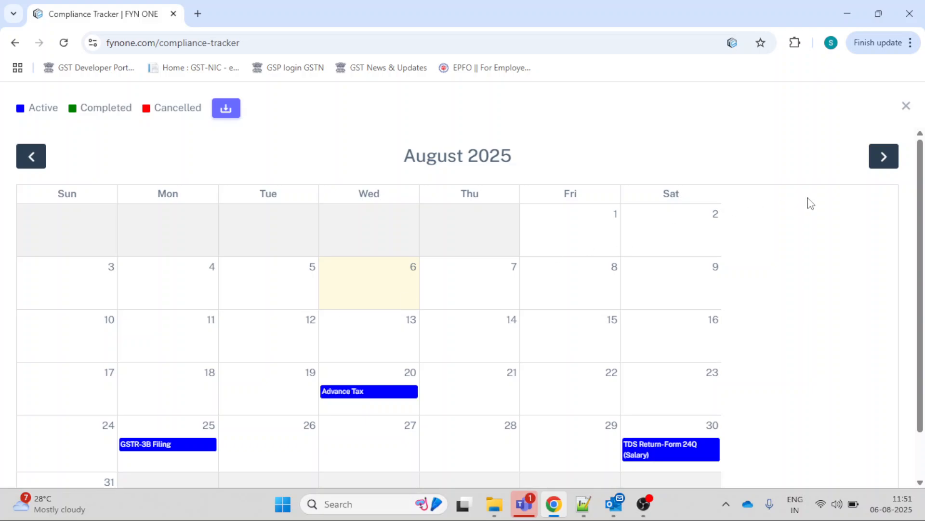
left_click(884, 167)
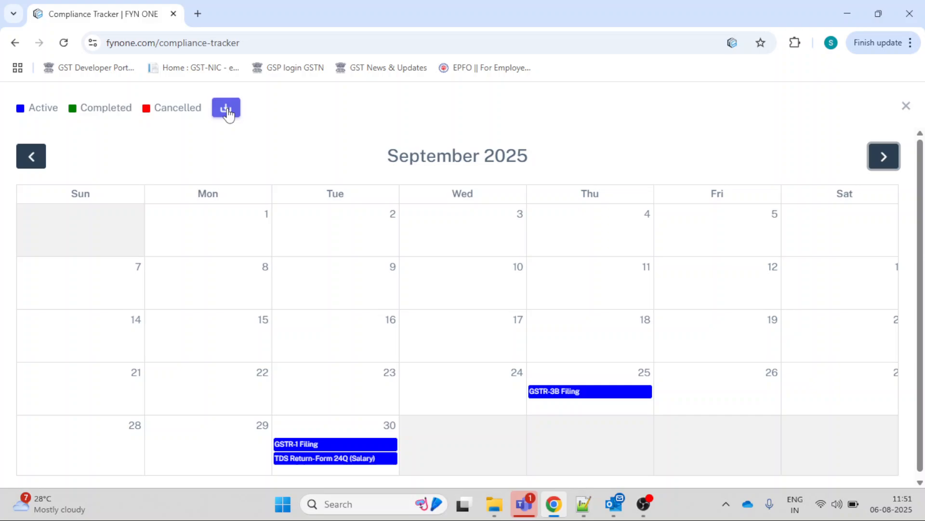
left_click(905, 109)
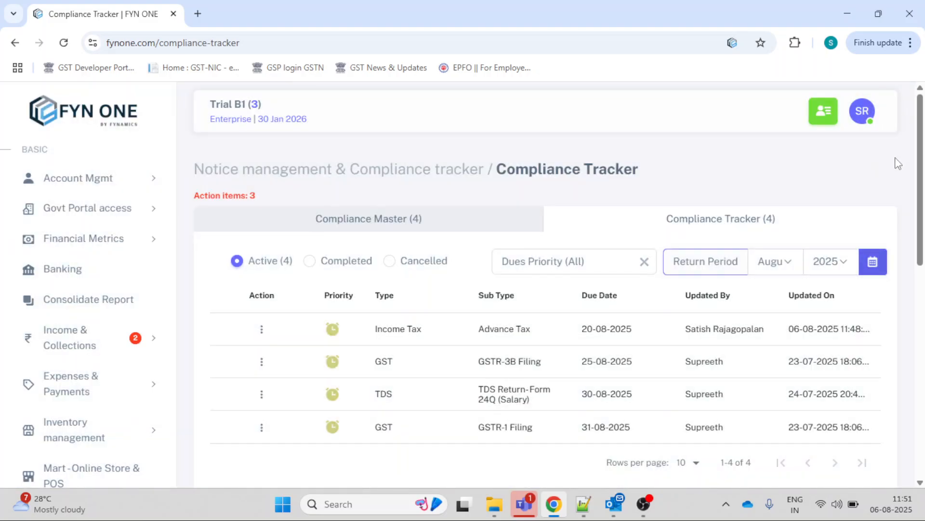
Step: Check the tracker's completed and cancelled compliances for August 2025, and return to the compliance master list
left_click(311, 261)
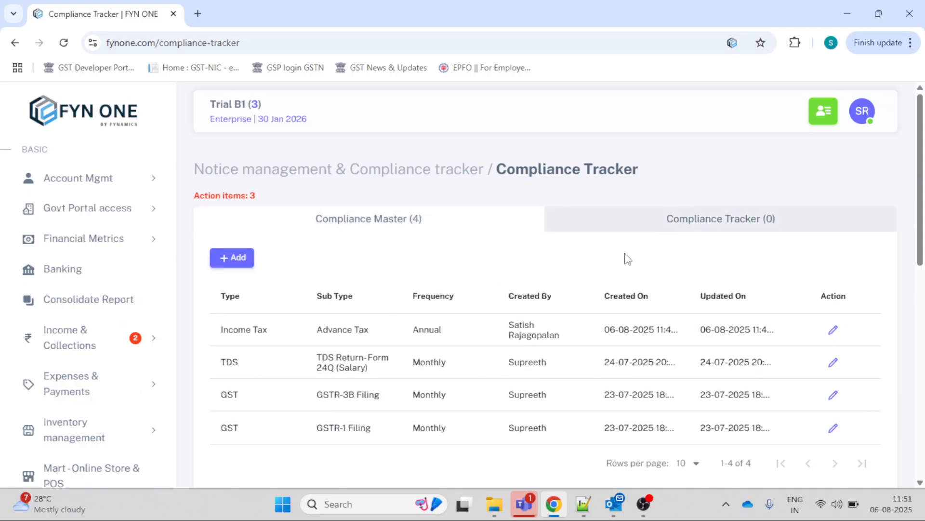
left_click(665, 227)
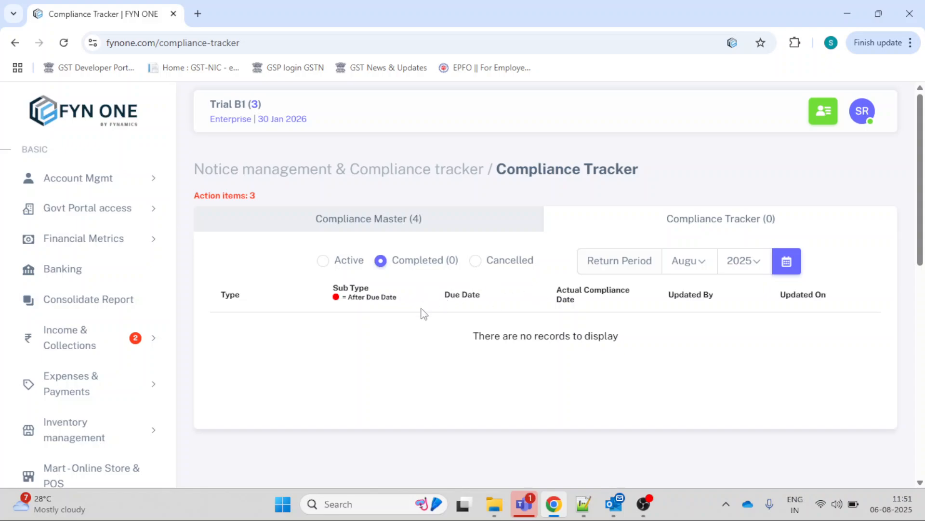
left_click(480, 265)
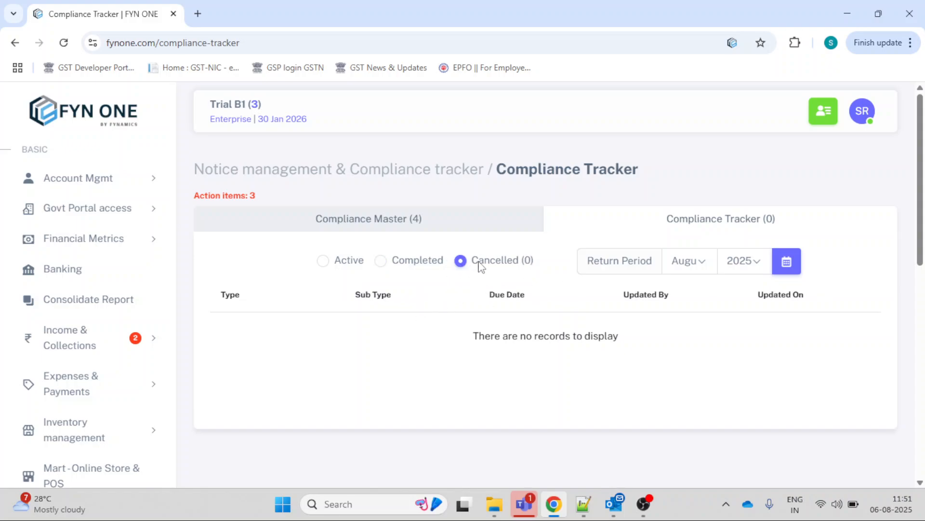
left_click(410, 224)
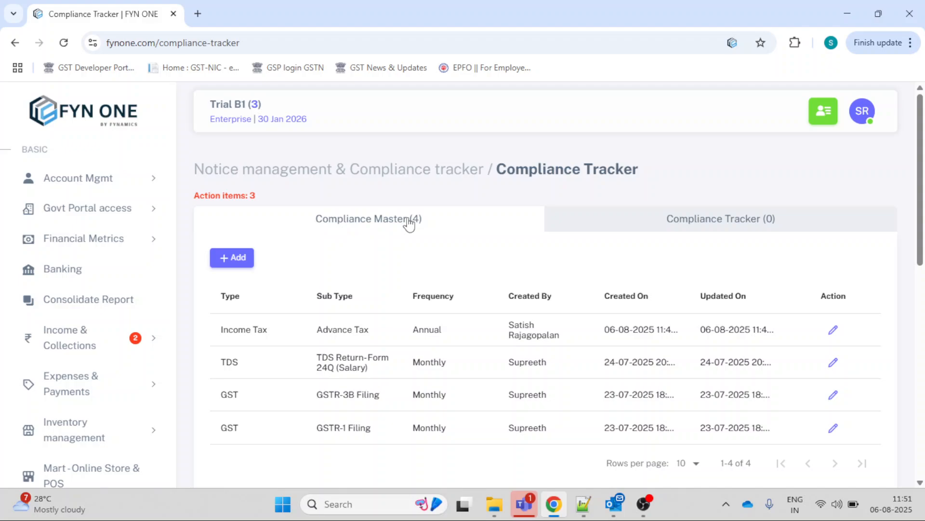